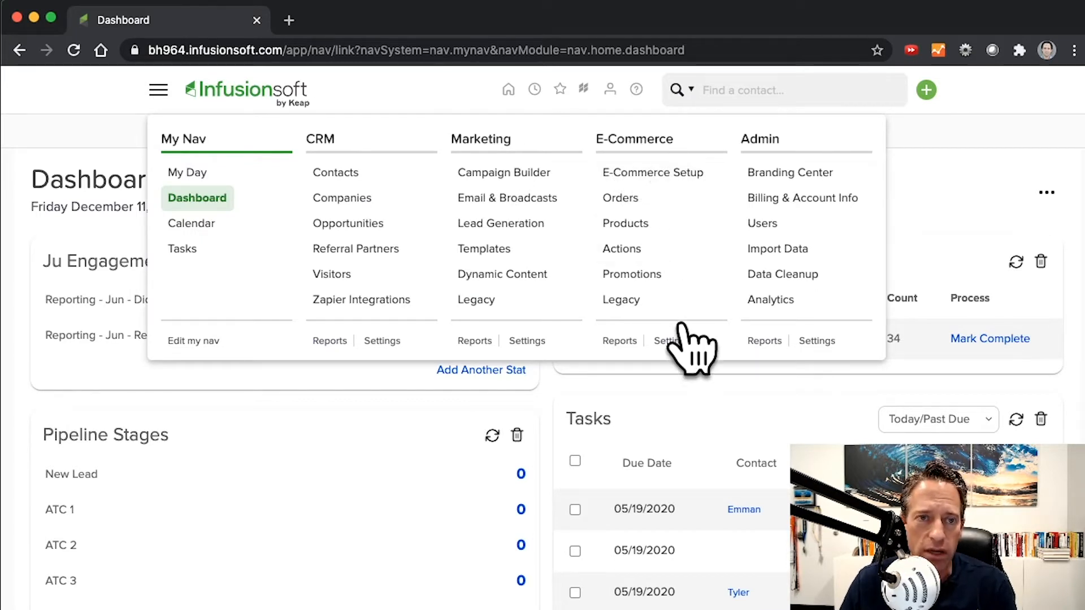
Step: Open the merchant accounts in the E-Commerce settings and review the WePay, PayPal, Stripe and other credit card processor options
left_click(671, 341)
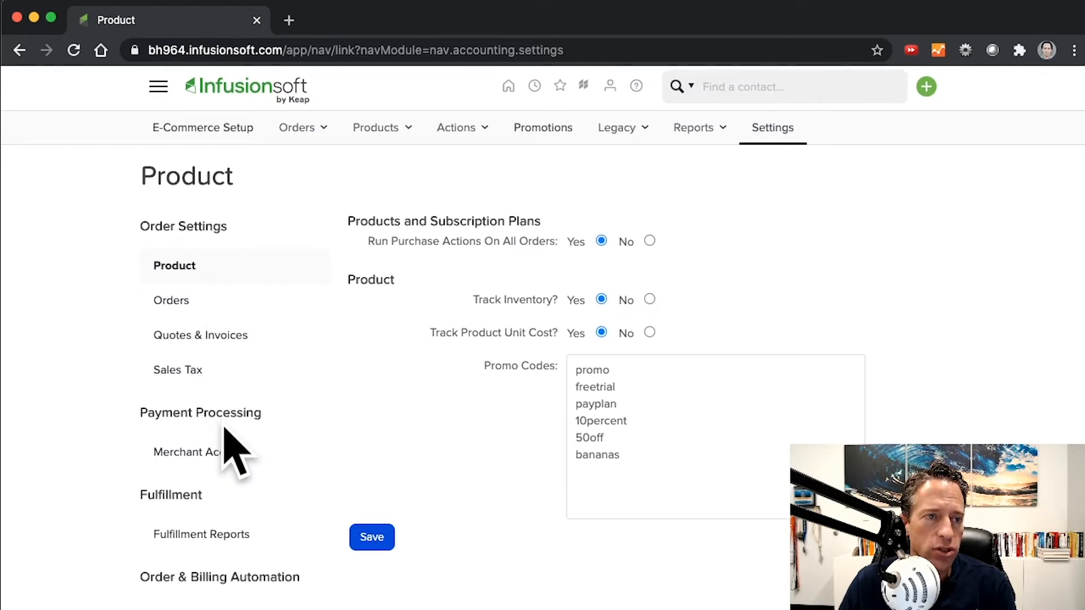
left_click(209, 447)
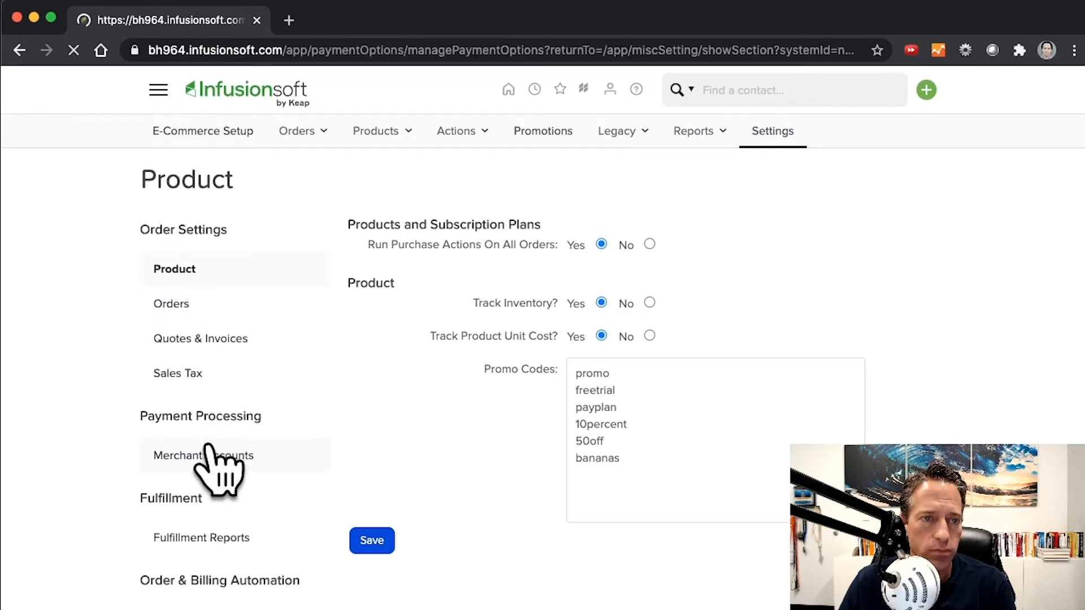
scroll(339, 460, "down", 3)
scroll(343, 475, "down", 5)
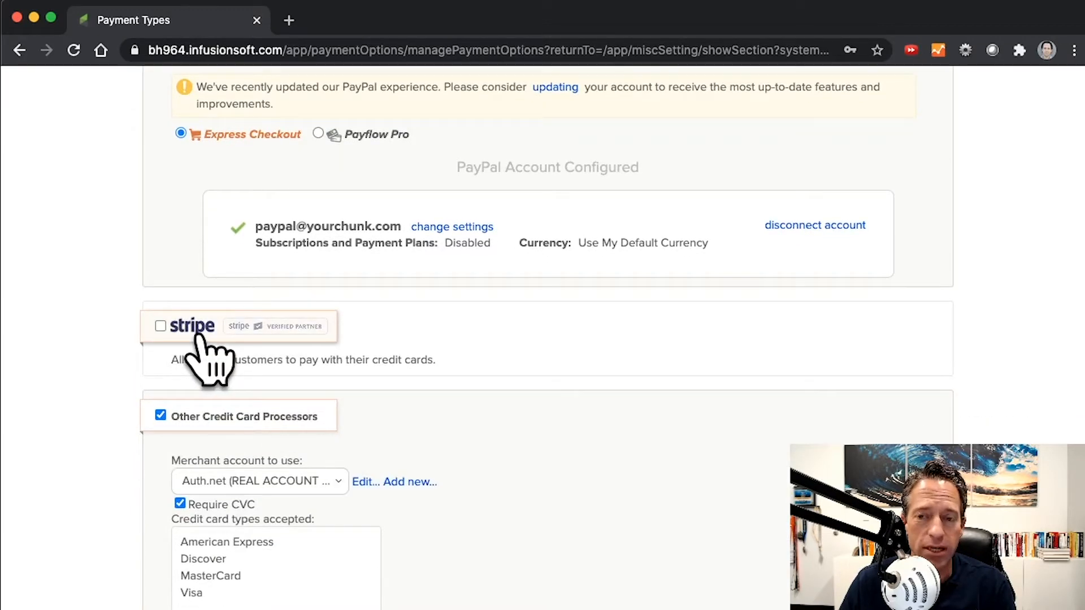
scroll(201, 335, "up", 3)
scroll(212, 353, "down", 4)
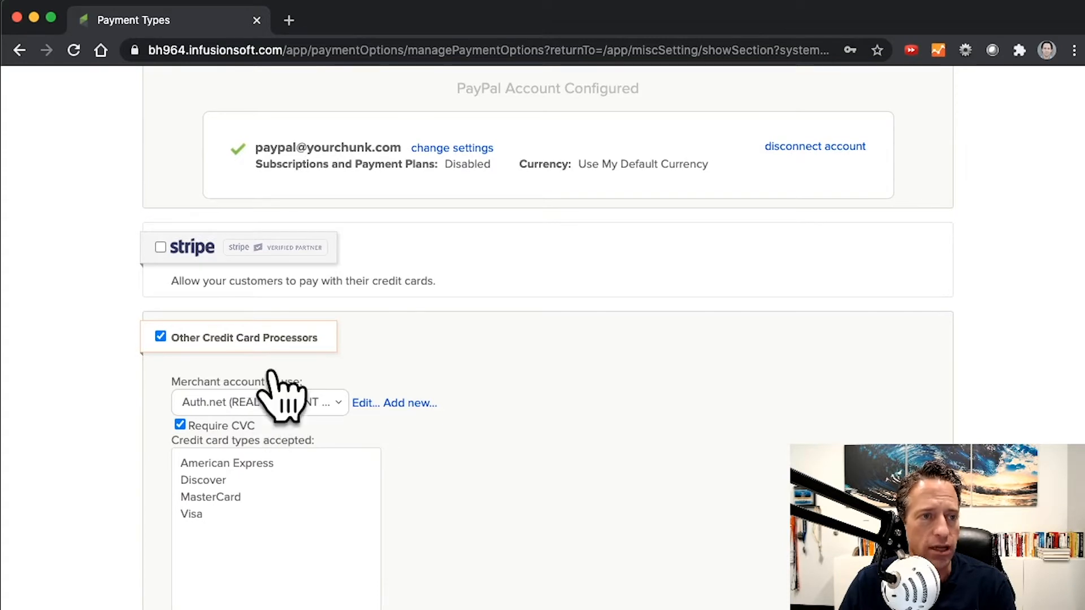
scroll(266, 378, "up", 5)
scroll(224, 271, "up", 2)
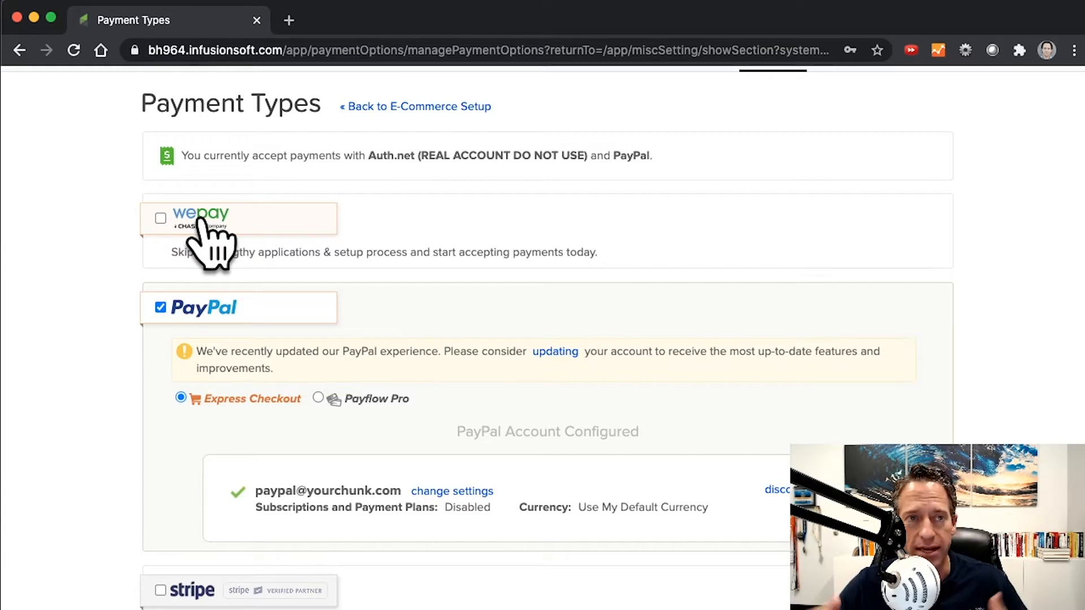
scroll(206, 221, "down", 1)
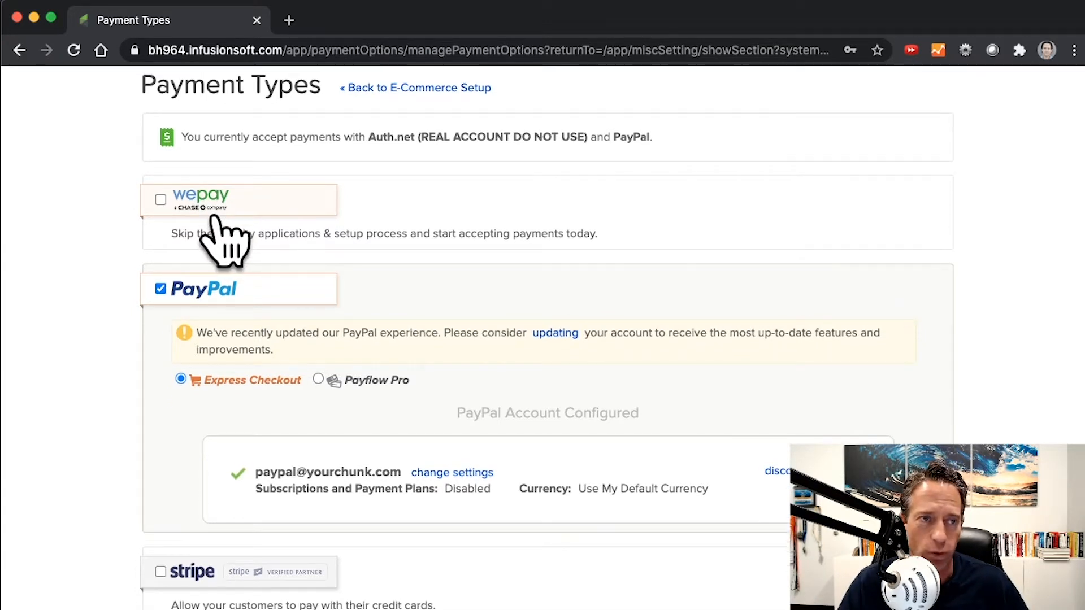
scroll(247, 363, "down", 2)
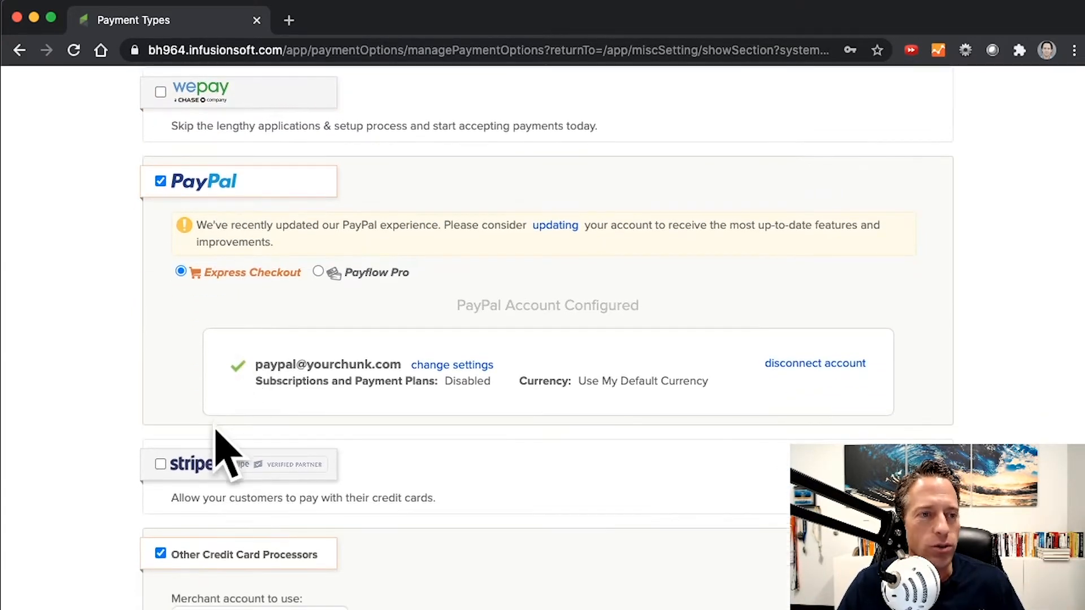
scroll(209, 461, "down", 1)
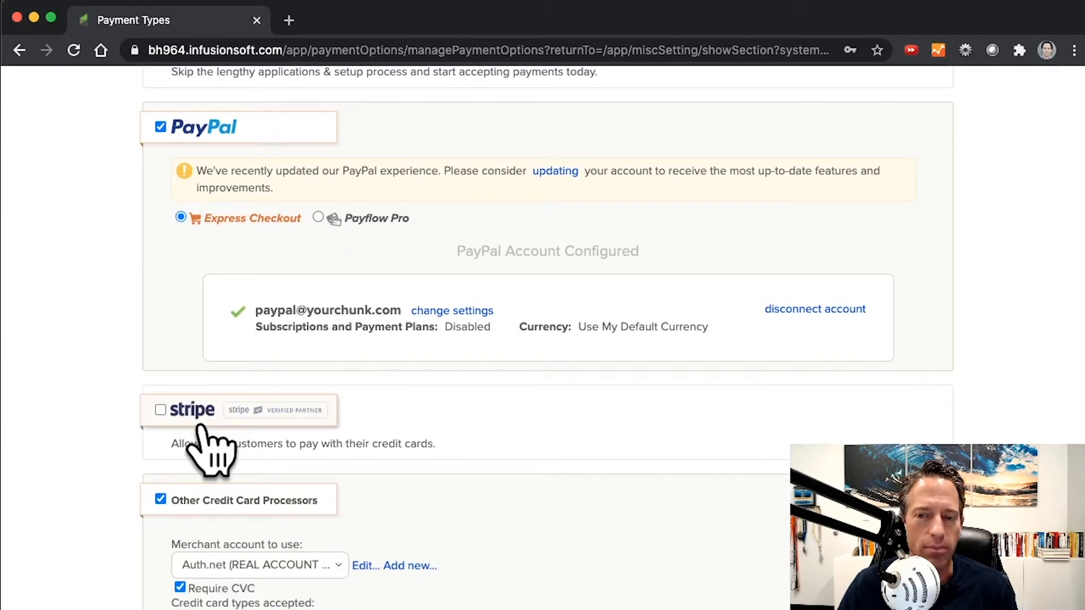
Step: Enable Stripe as a payment type to view its Keap connection page, and return to the payment types
left_click(159, 410)
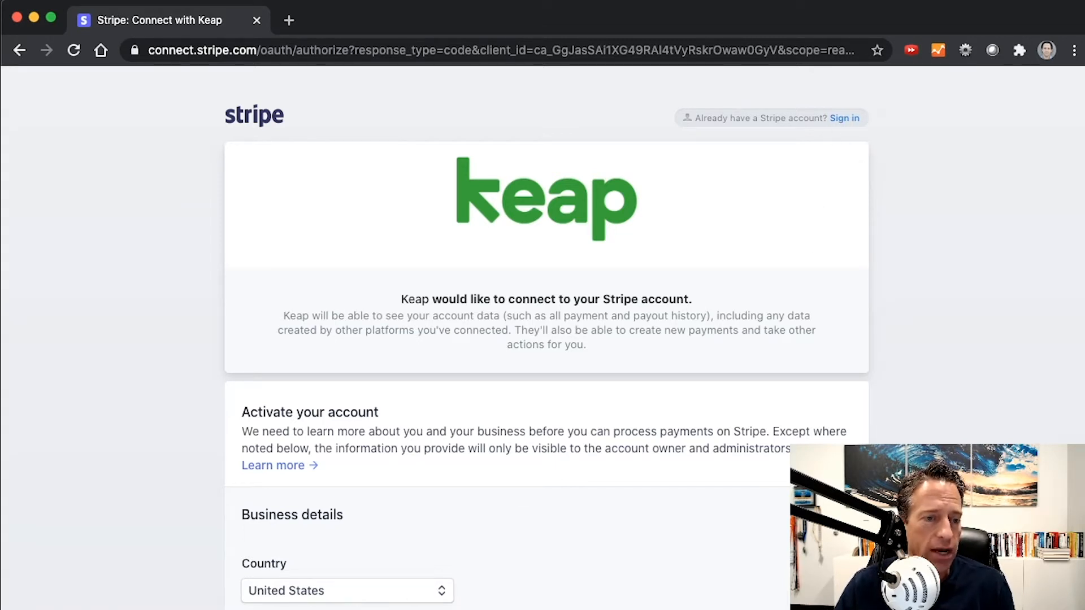
left_click(20, 51)
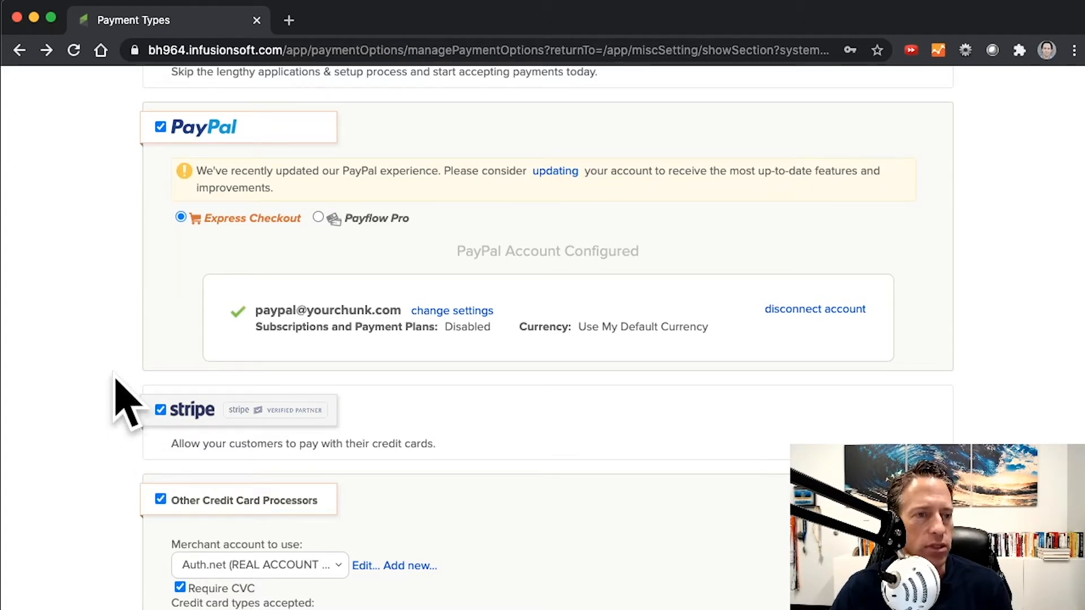
scroll(110, 390, "up", 1)
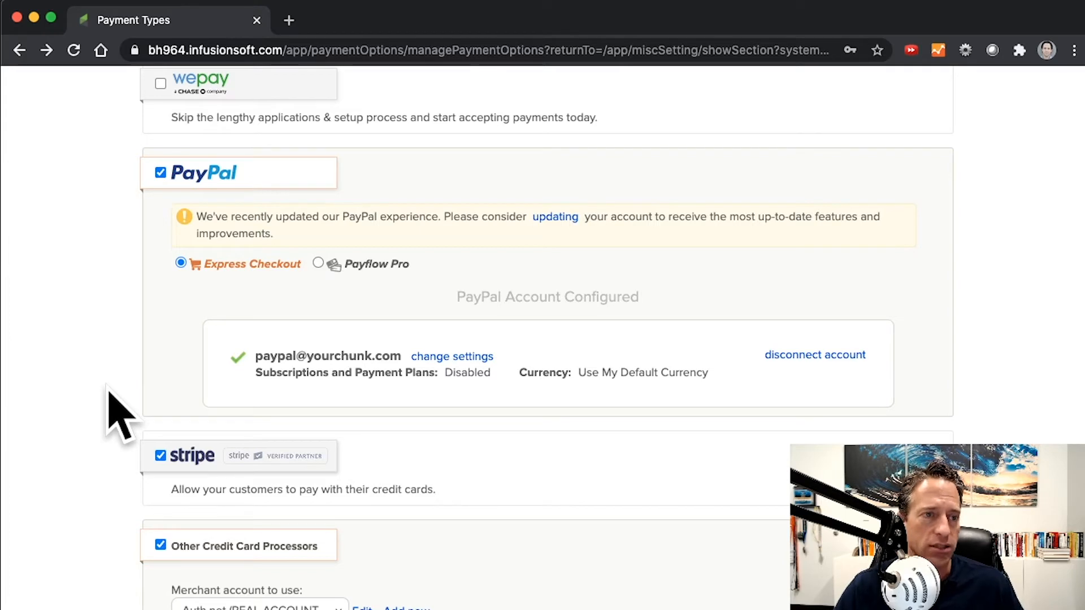
scroll(101, 350, "up", 1)
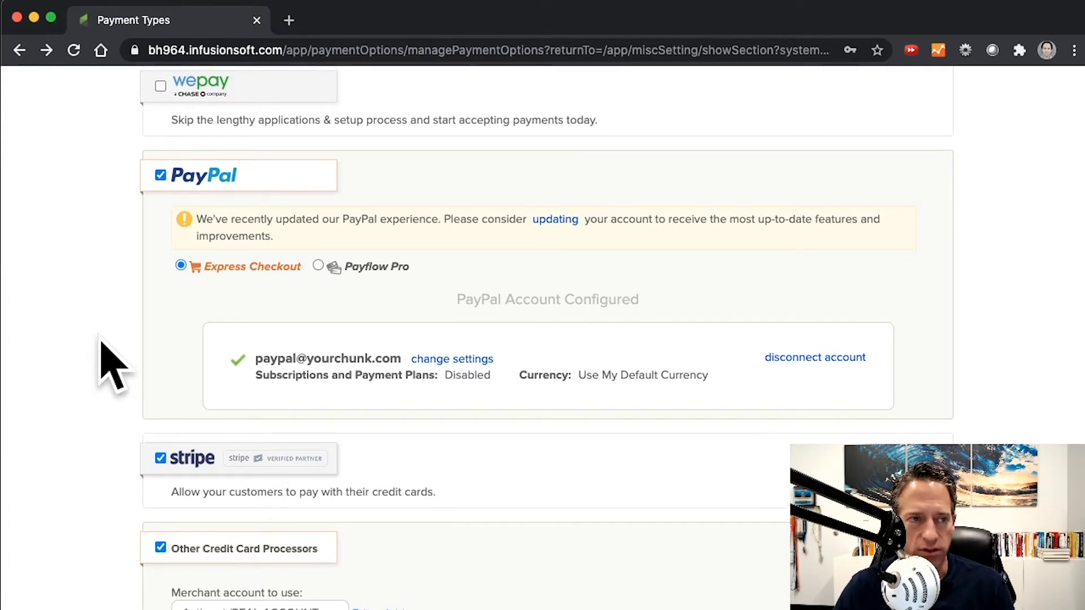
scroll(110, 364, "up", 1)
scroll(110, 364, "up", 5)
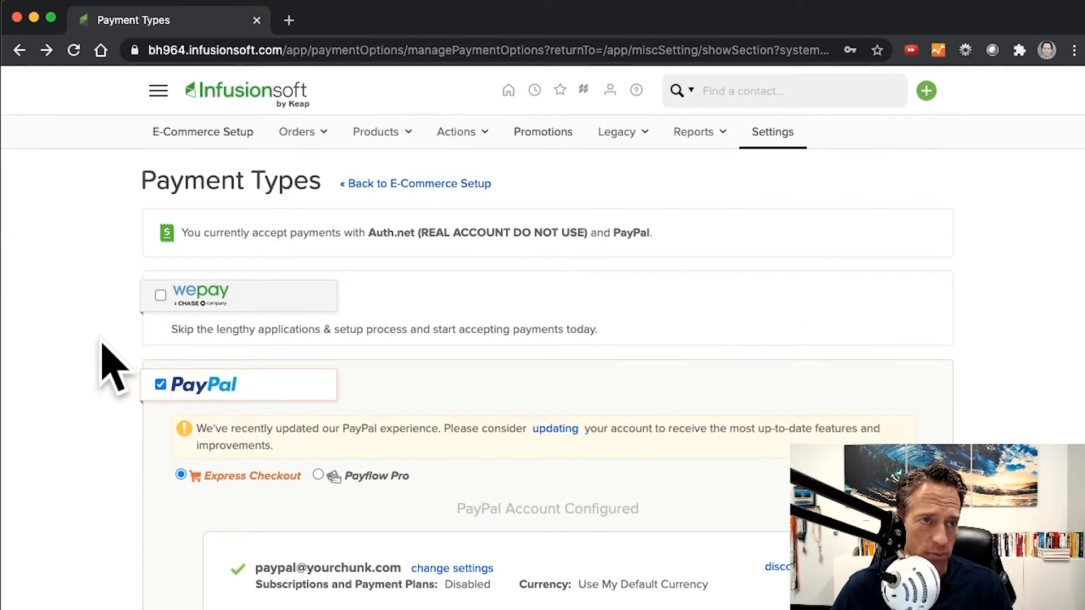
Step: Create a new campaign in Campaign Builder and name it Test
left_click(156, 94)
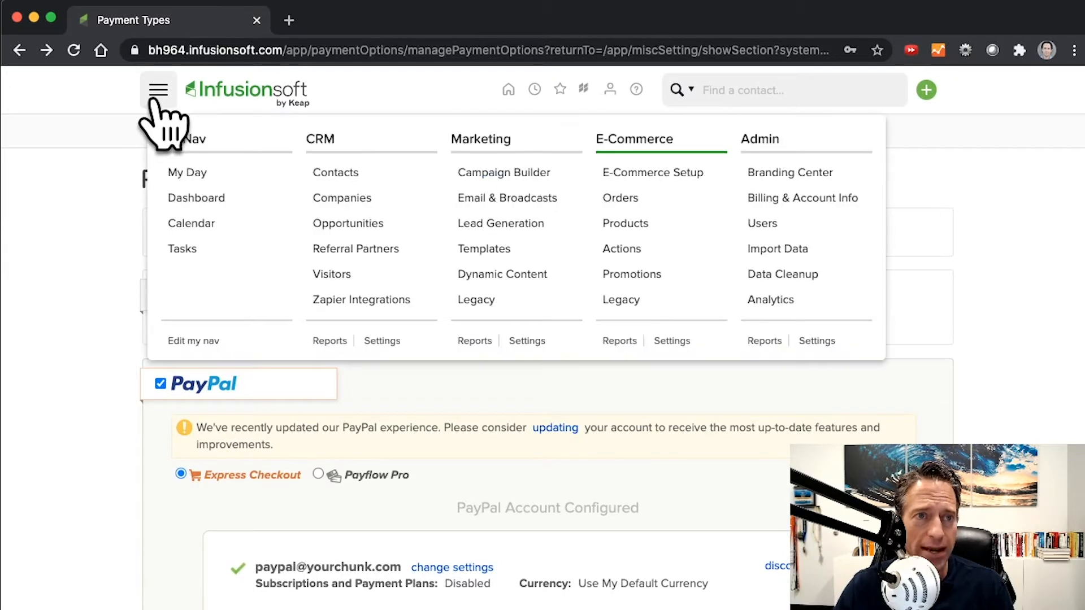
left_click(501, 169)
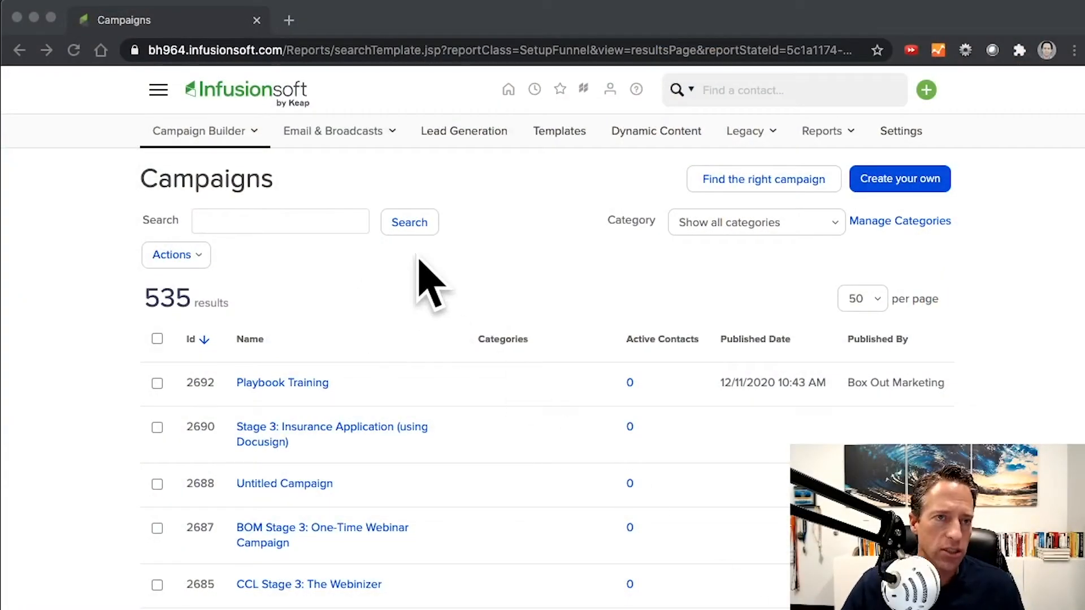
left_click(908, 180)
left_click(904, 180)
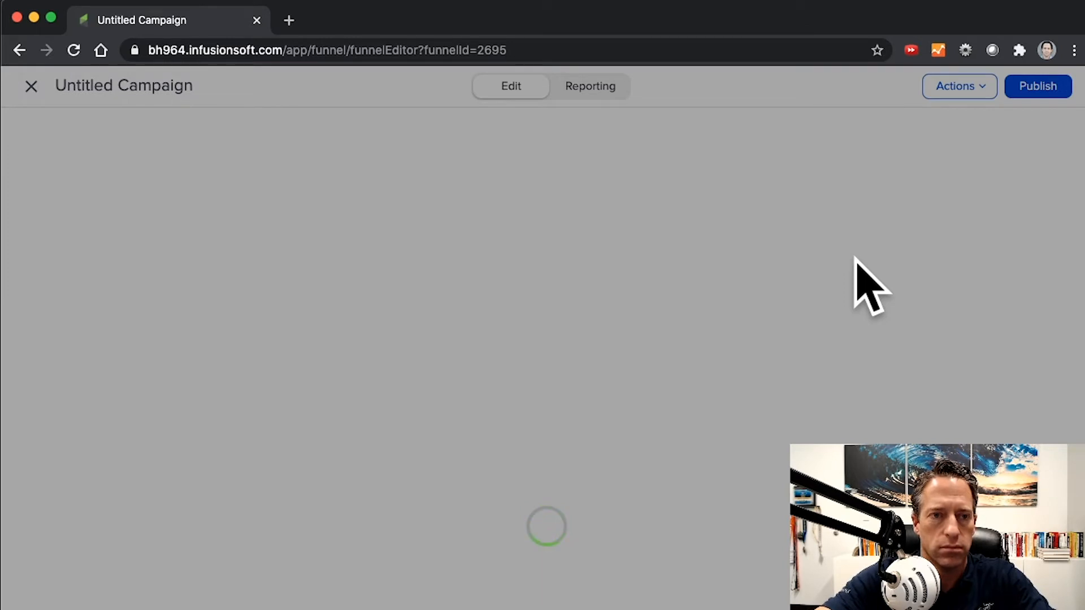
type("Te")
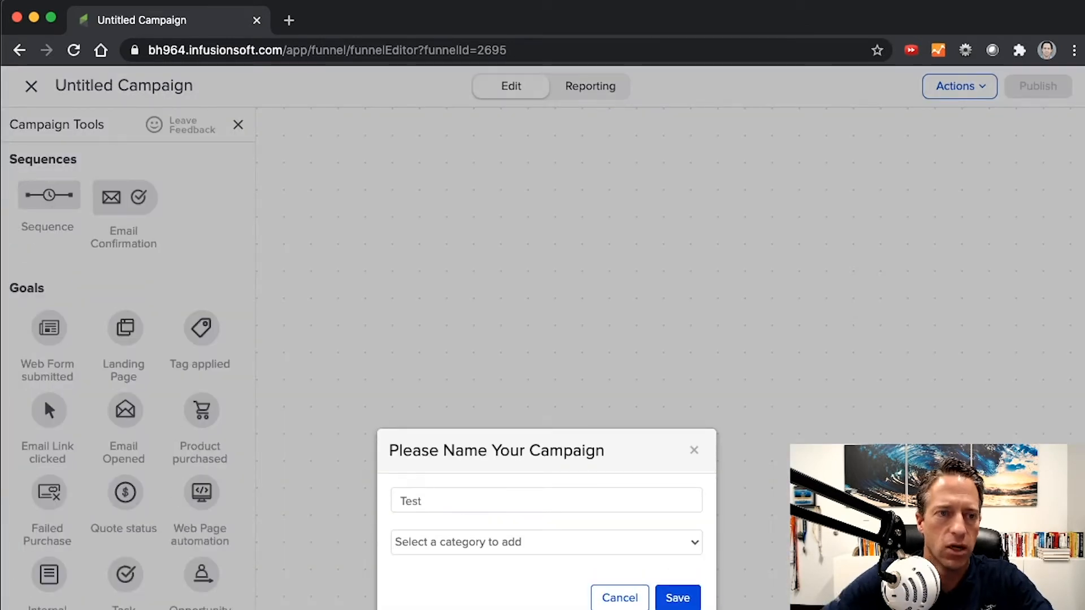
type("st")
key("Return")
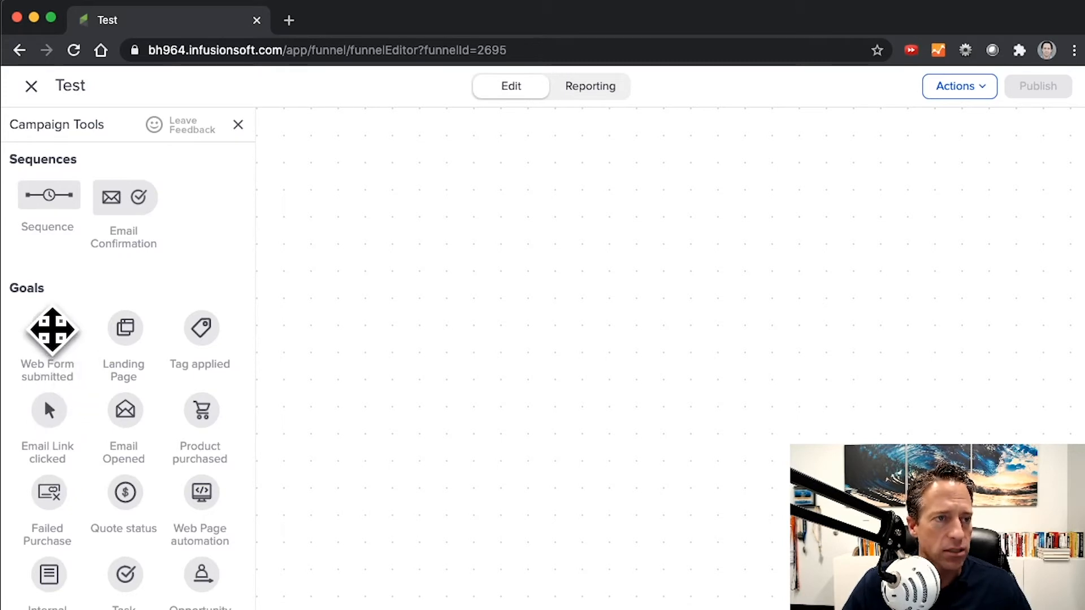
Step: Add a Web Form submitted goal and a sequence to the campaign canvas, and connect the goal to the sequence
left_click_drag(52, 329, 455, 311)
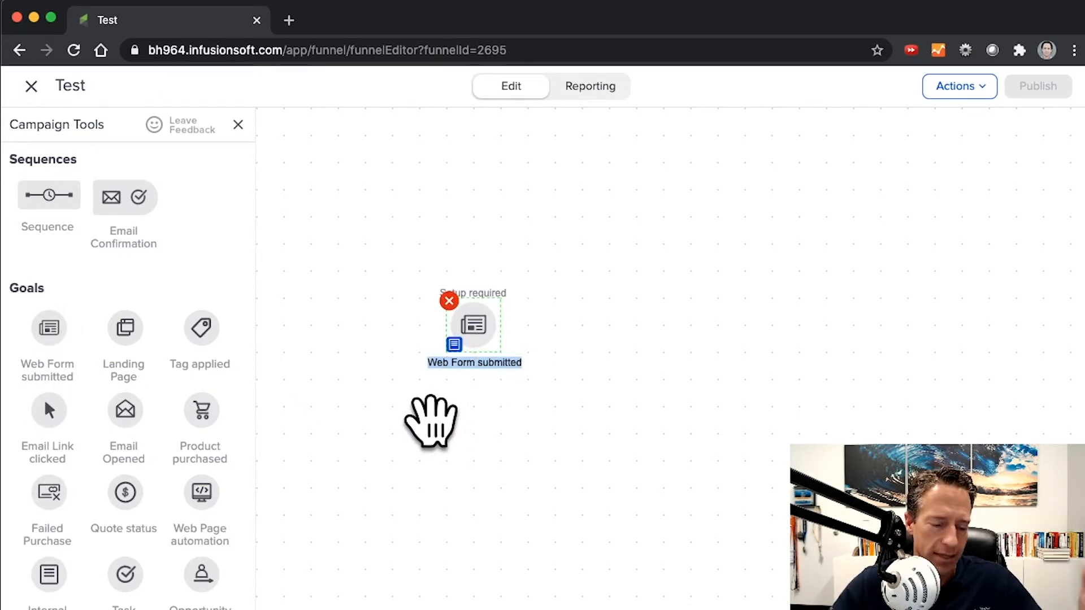
left_click_drag(56, 243, 590, 334)
left_click_drag(500, 327, 662, 348)
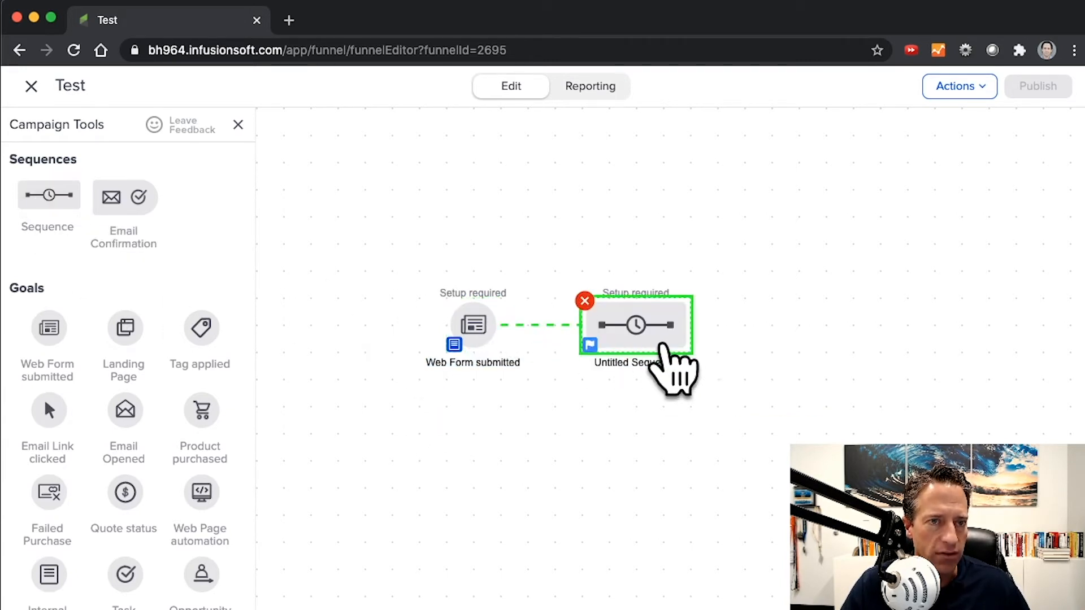
Step: Add a Cancel Subscription action inside the sequence, set to cancel "30-day Bottle of Supplements > Every month", and save it
double_click(642, 340)
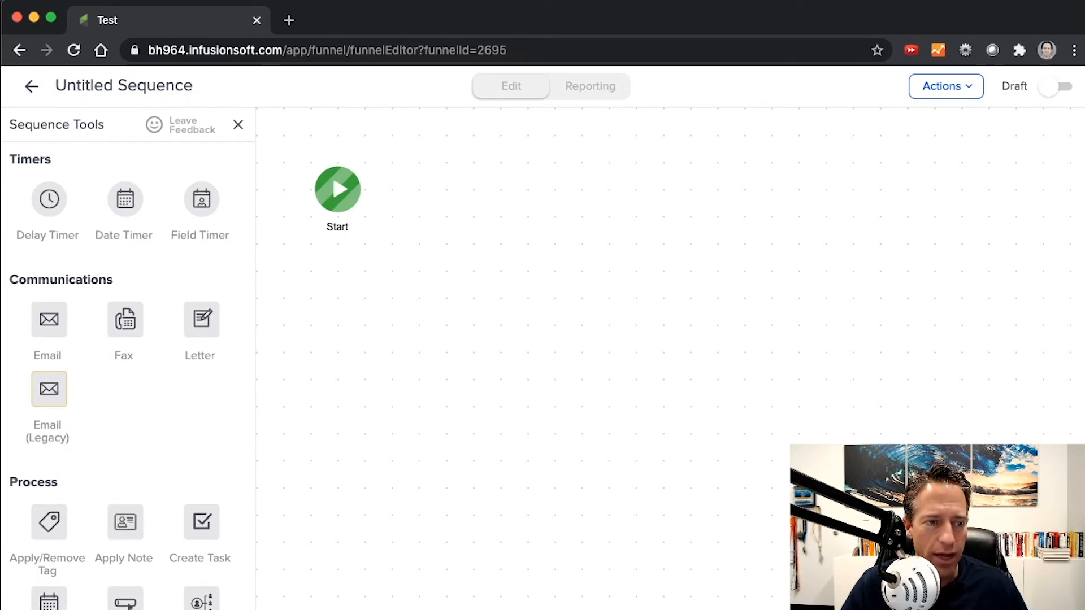
left_click_drag(202, 602, 446, 192)
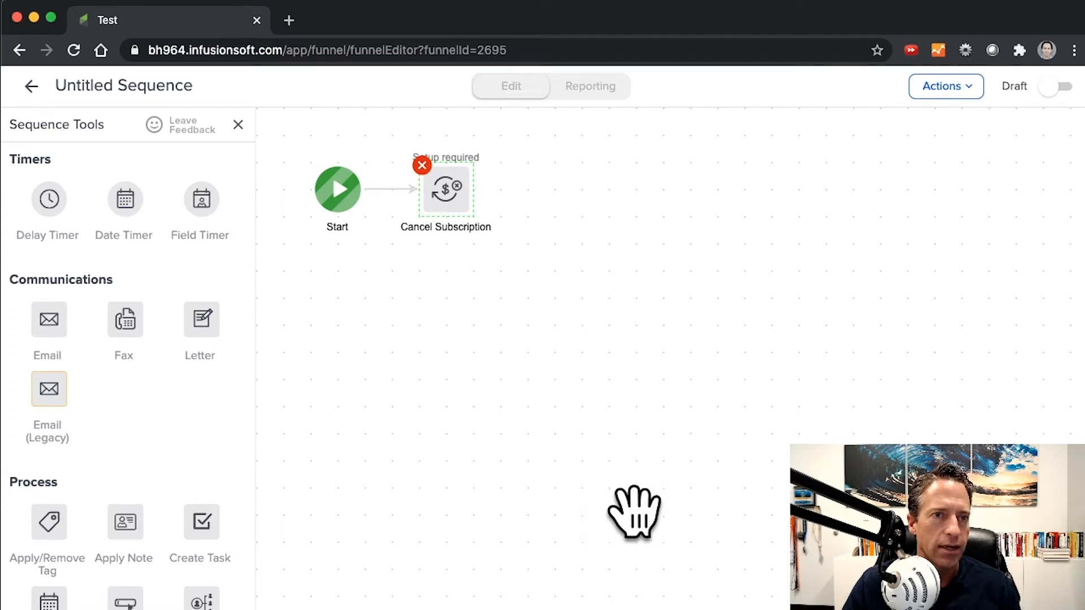
left_click(445, 194)
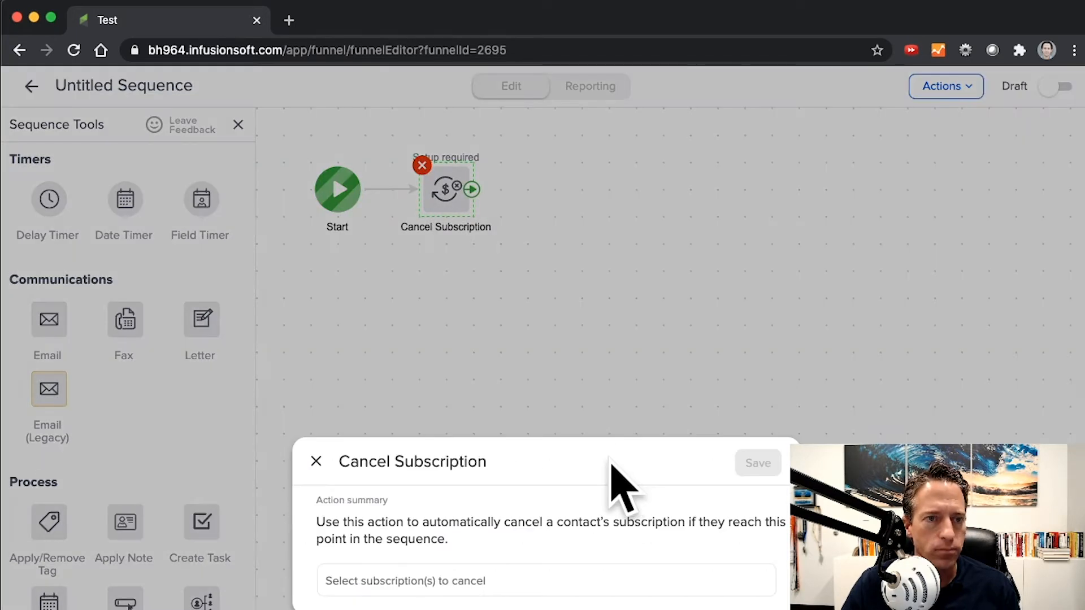
left_click(412, 582)
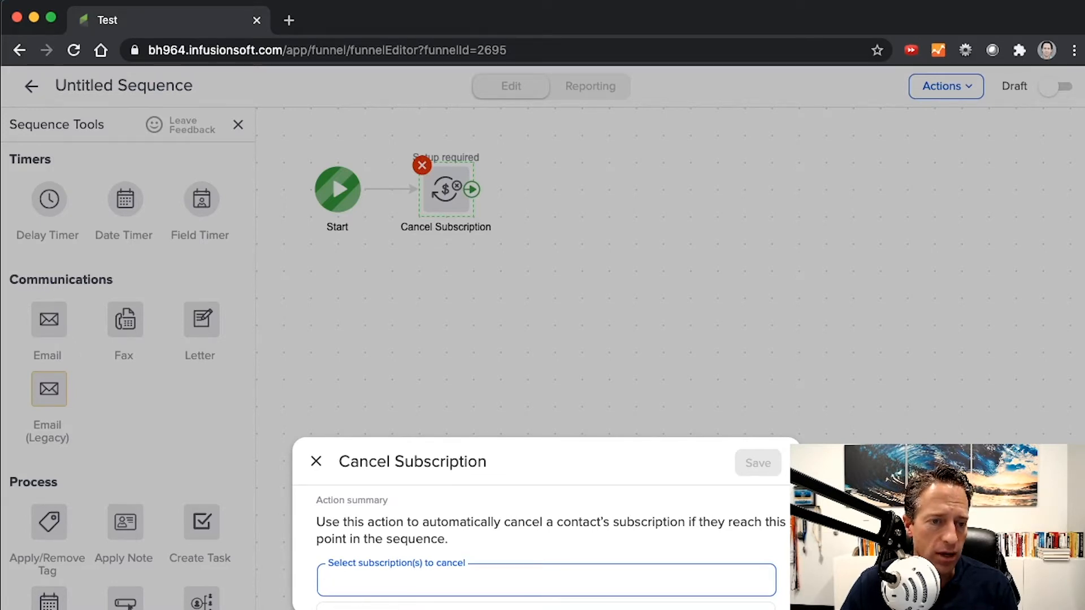
left_click(452, 609)
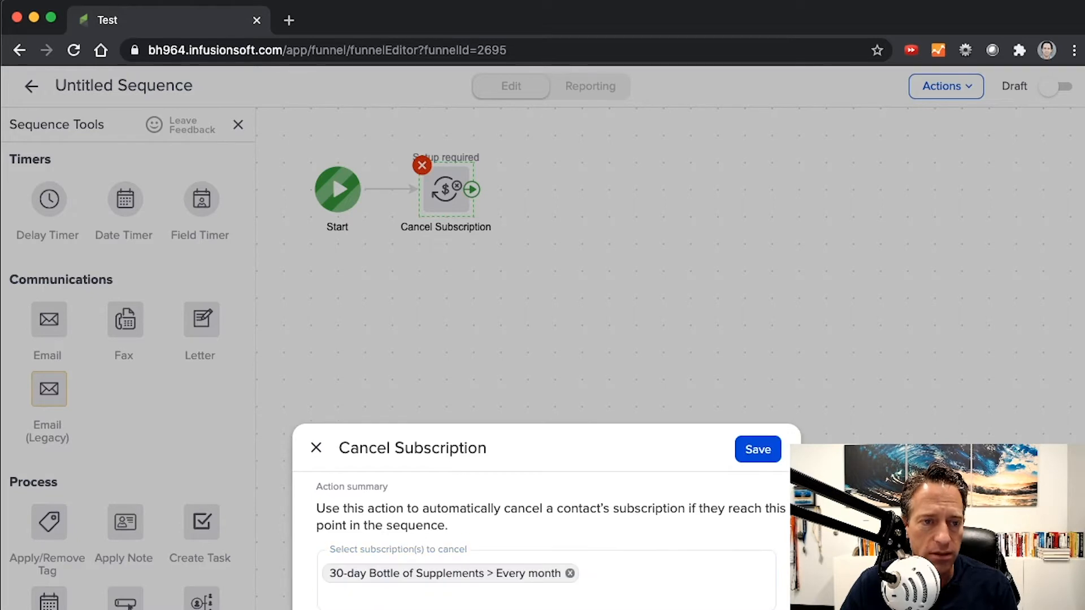
left_click(757, 449)
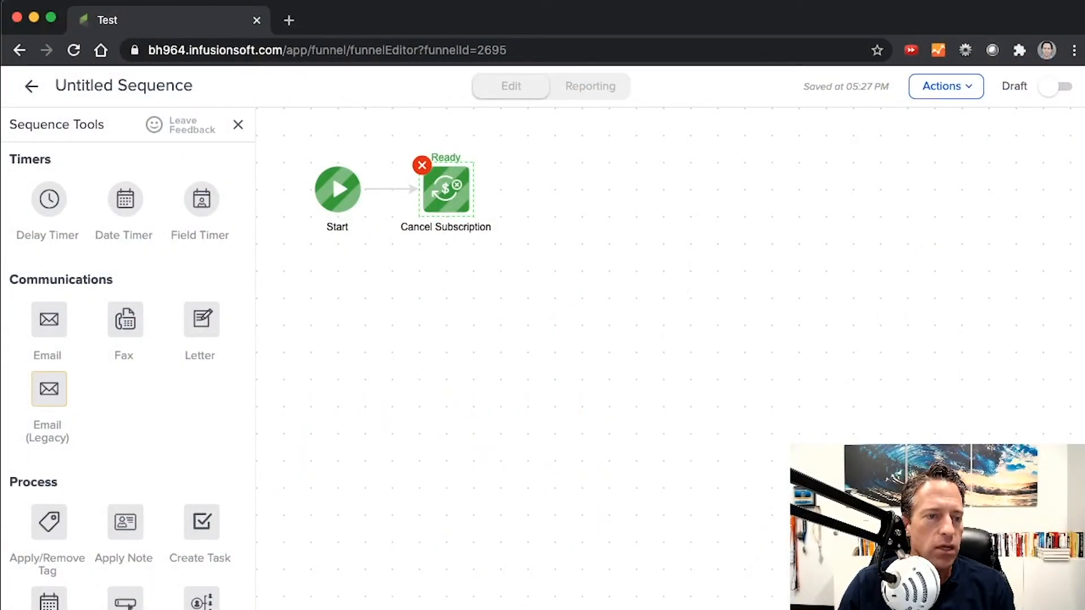
Step: Add an Add to Sequence action after Cancel Subscription, targeting "Lead in sequence" in "asfsdfsdUntitled Campaign", save it, and return to the campaign
left_click_drag(125, 609, 623, 185)
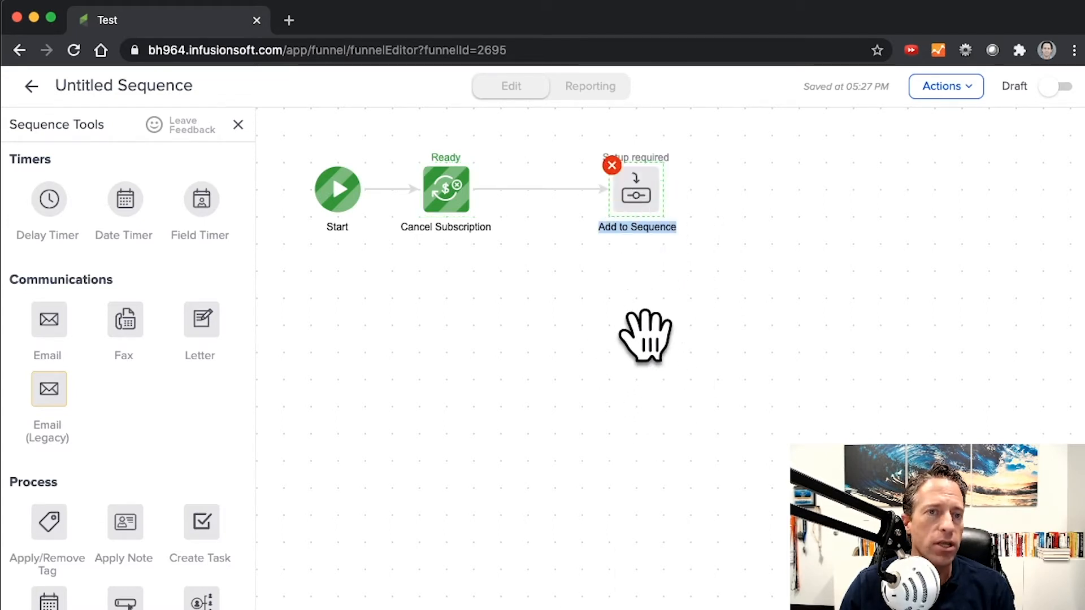
left_click(637, 198)
left_click(386, 490)
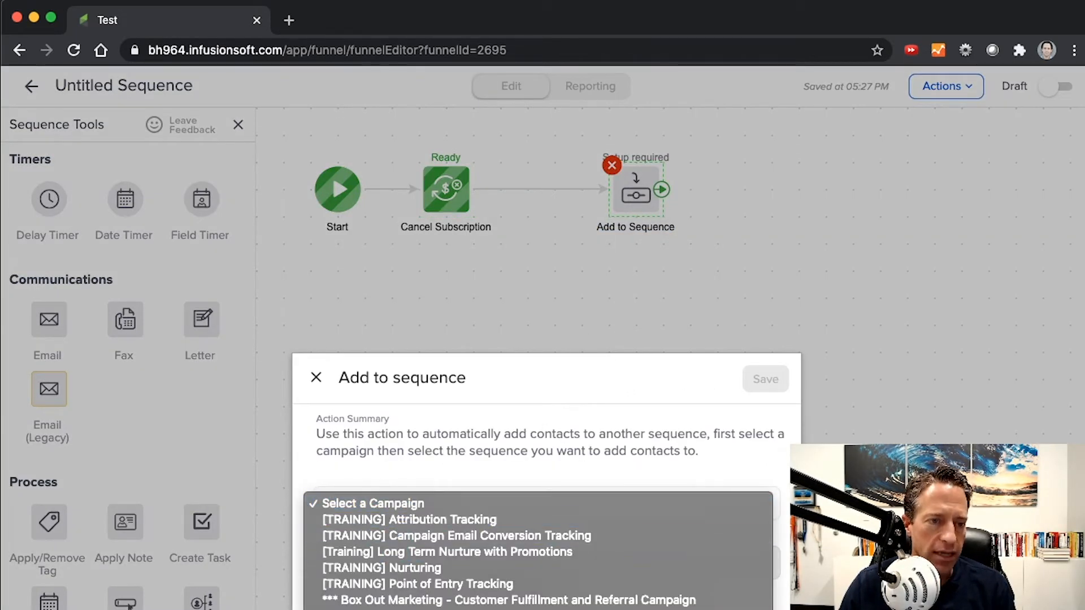
left_click(447, 607)
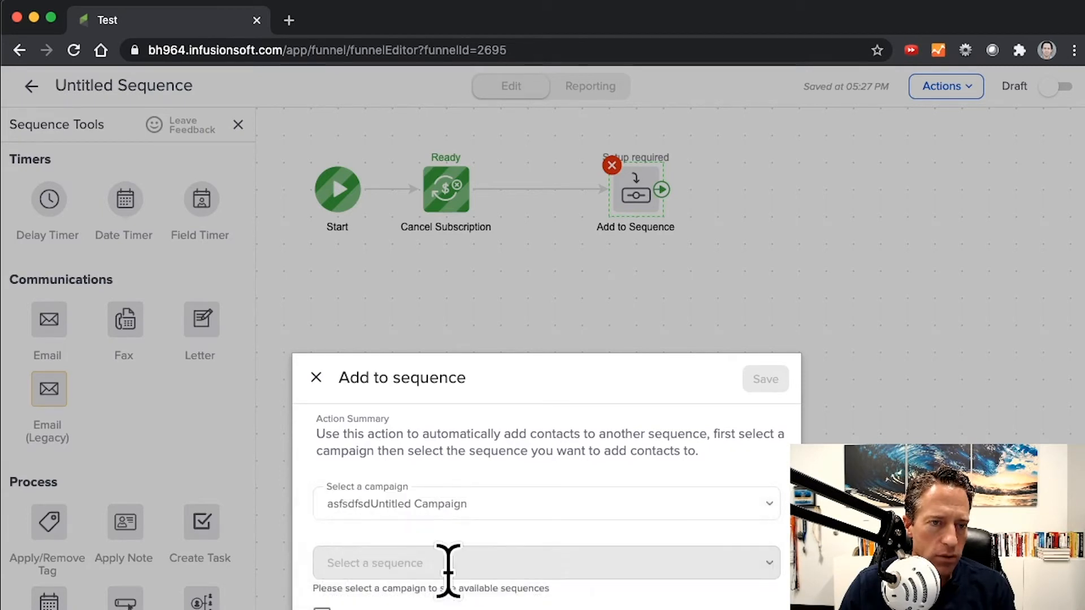
left_click(440, 563)
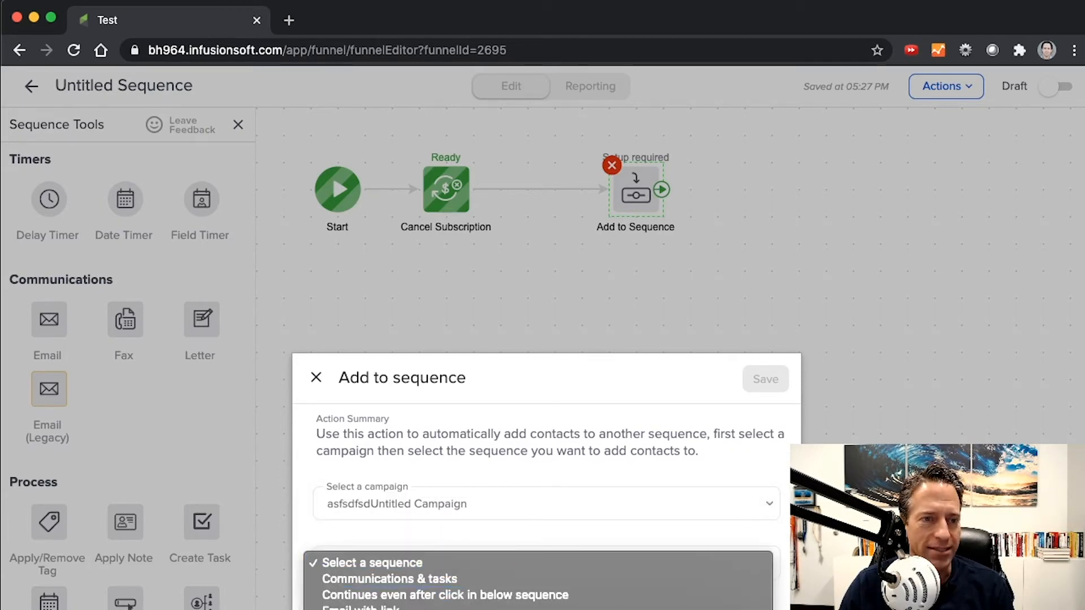
left_click(441, 609)
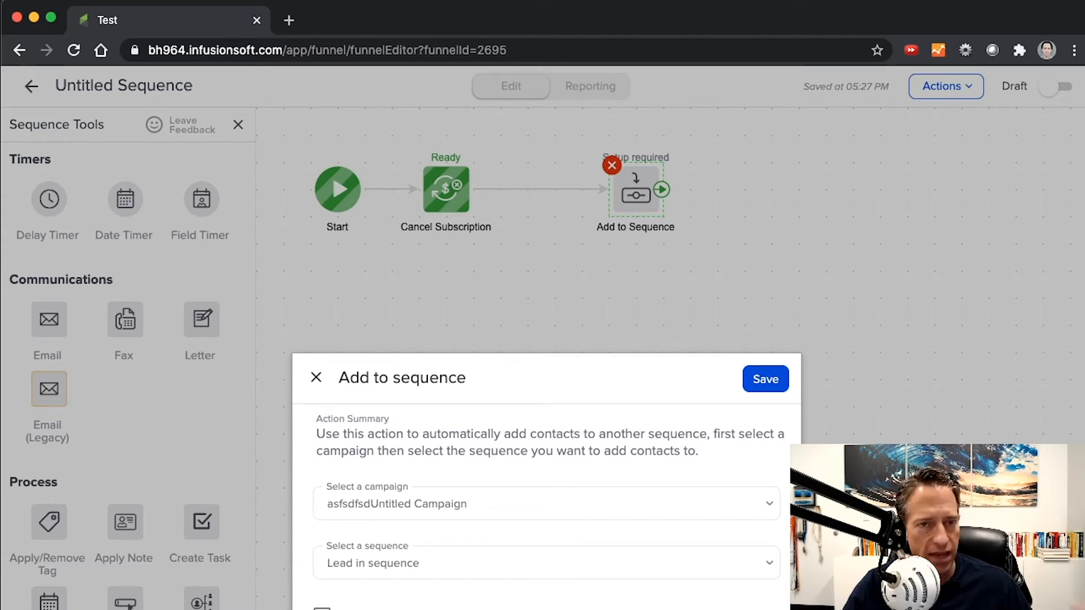
left_click(759, 380)
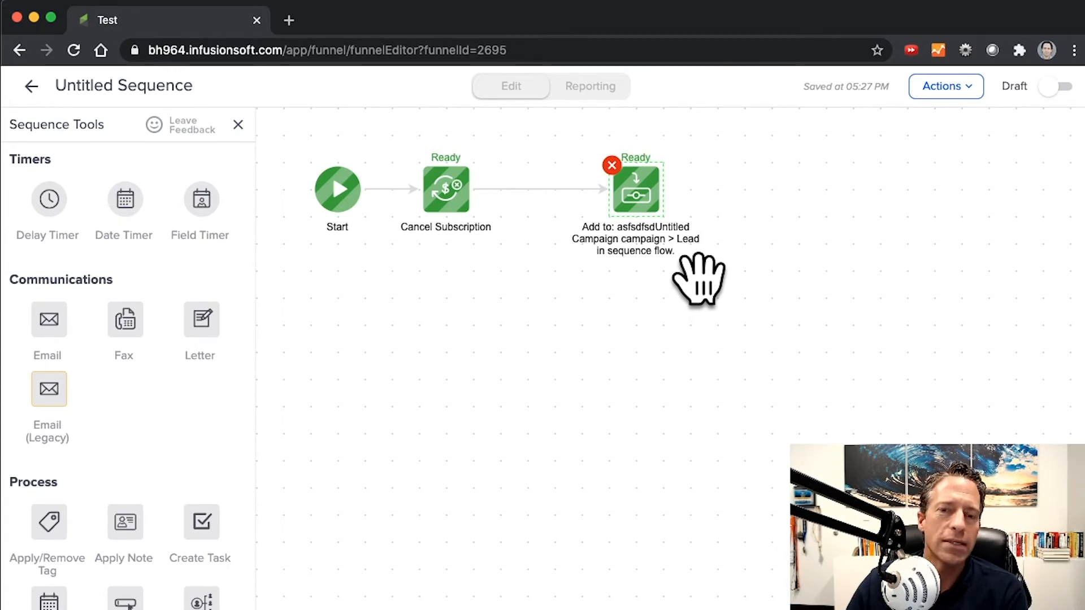
left_click(32, 86)
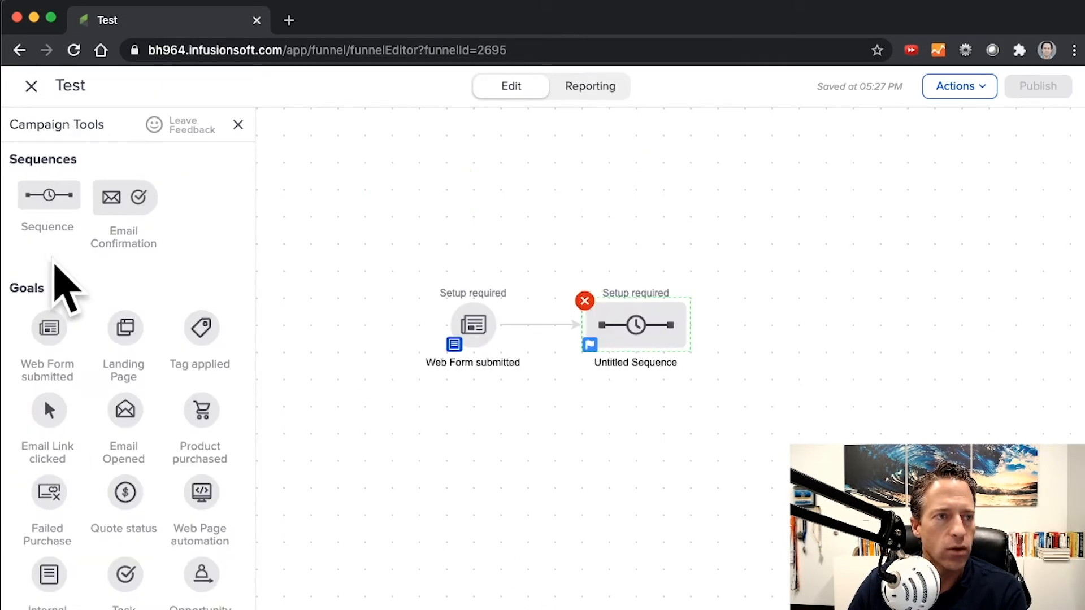
Step: Add a Tag applied goal linked to a second sequence below the web form flow
left_click(565, 606)
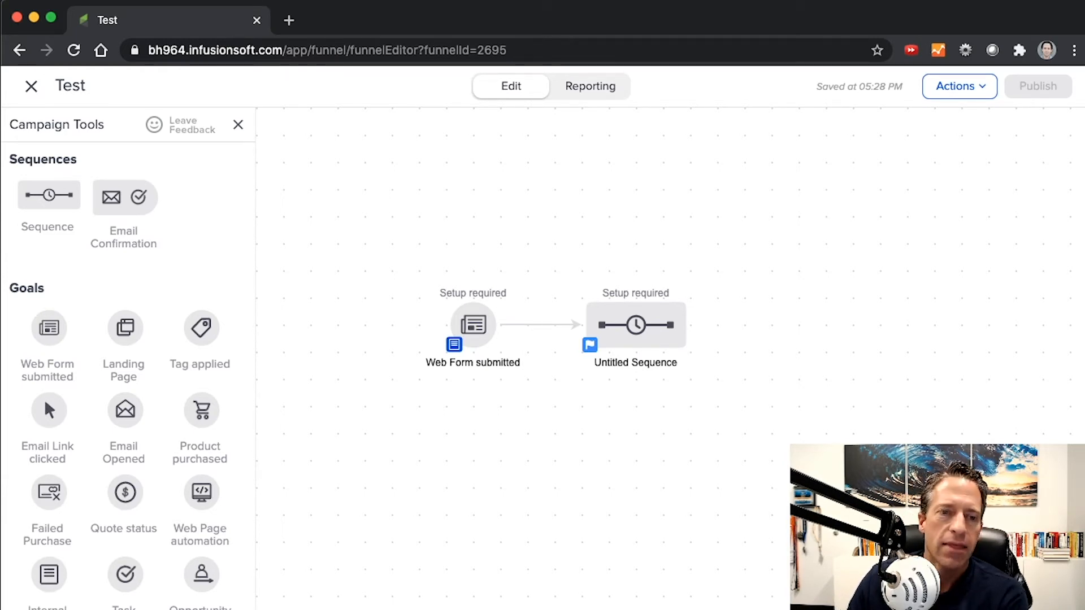
left_click_drag(599, 607, 529, 460)
left_click_drag(660, 607, 669, 477)
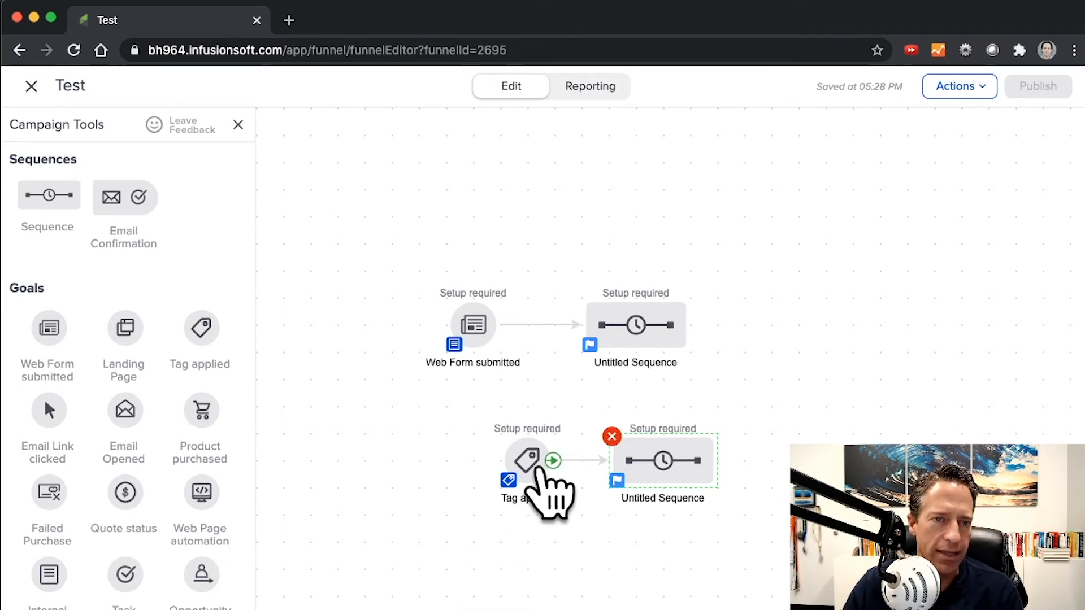
Step: Replace the lower Tag applied goal with a new one placed before the second sequence, after shifting that sequence further right
left_click(536, 468)
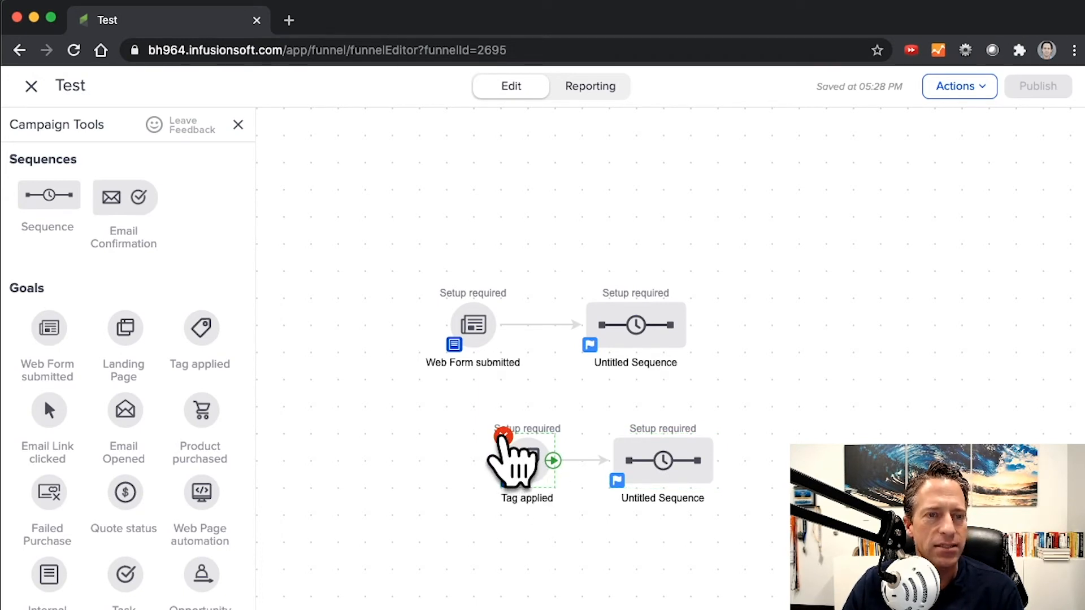
left_click(502, 437)
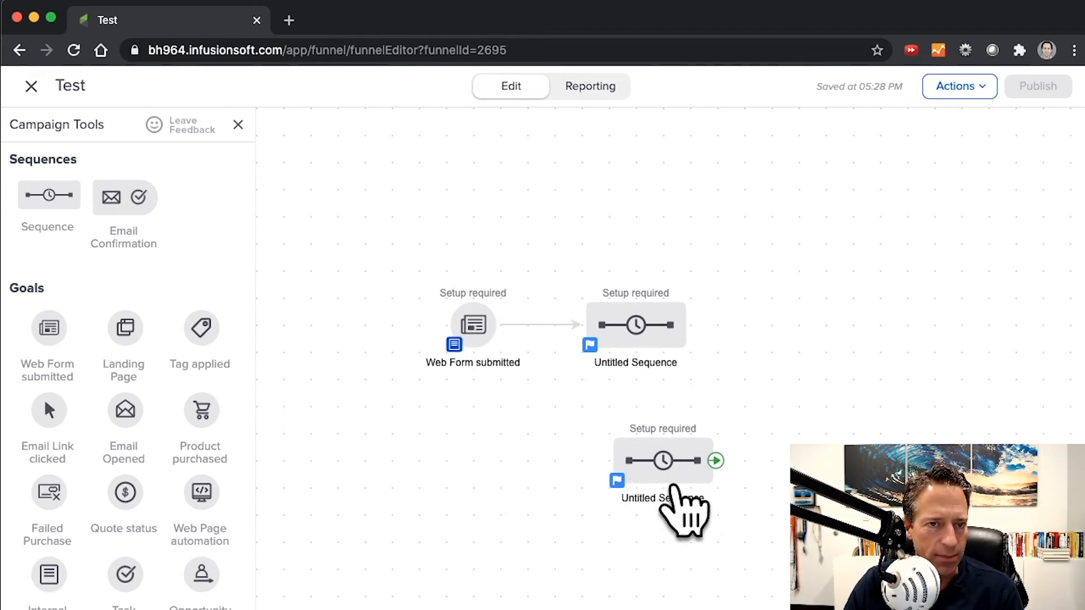
left_click_drag(715, 461, 879, 461)
left_click_drag(690, 325, 773, 421)
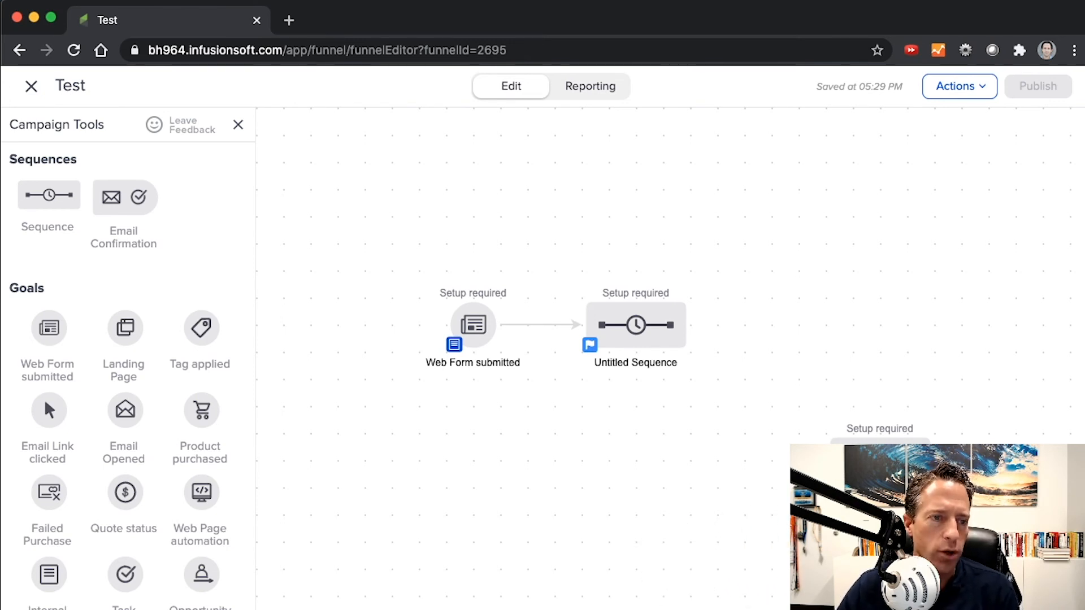
left_click_drag(201, 330, 767, 463)
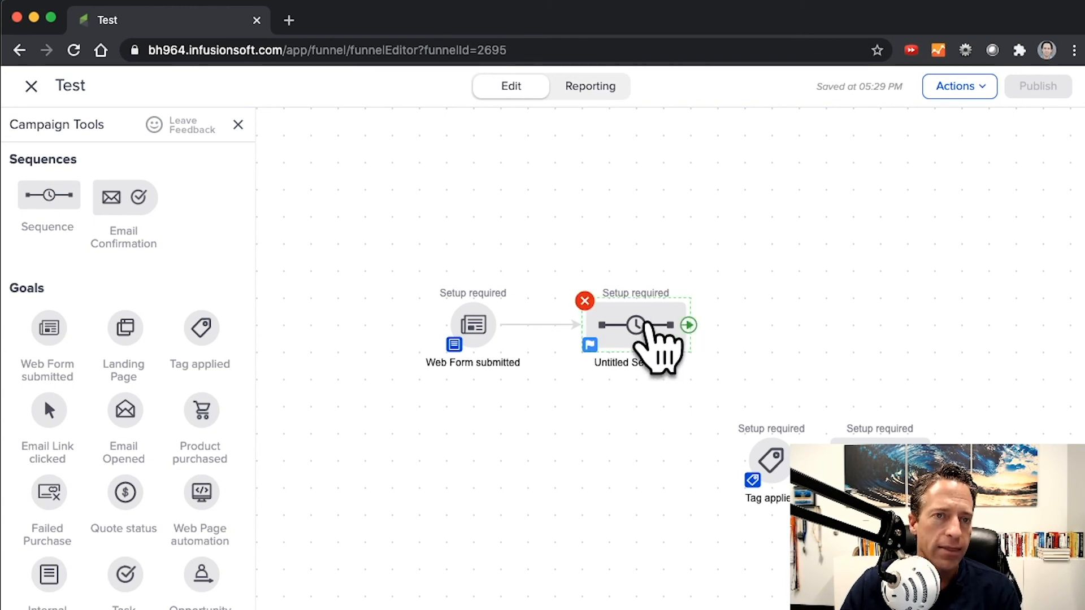
Step: Open the sequence that follows the Web Form submitted goal
double_click(638, 328)
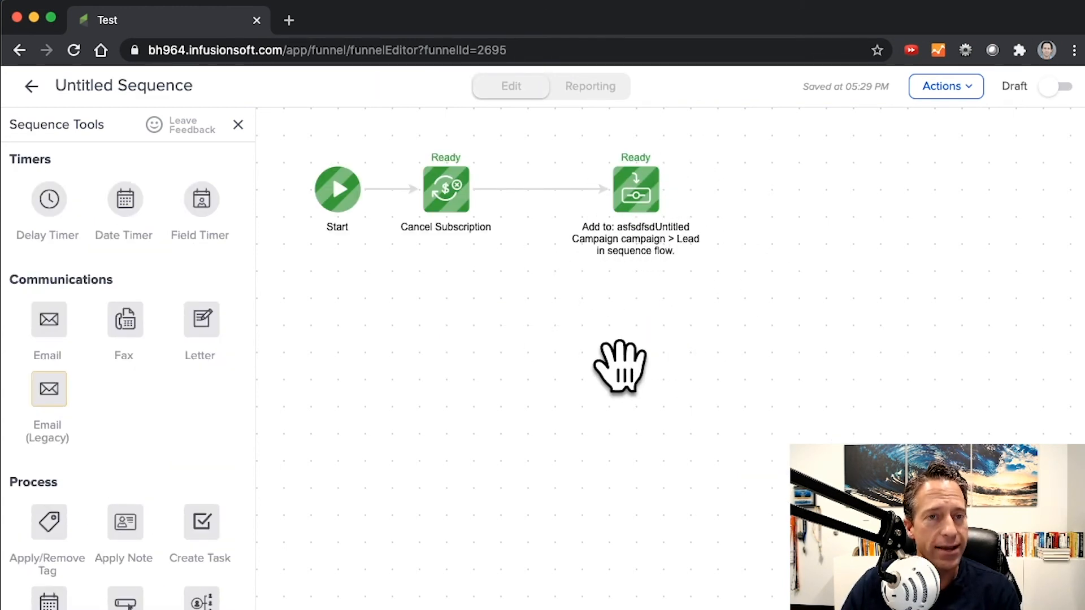